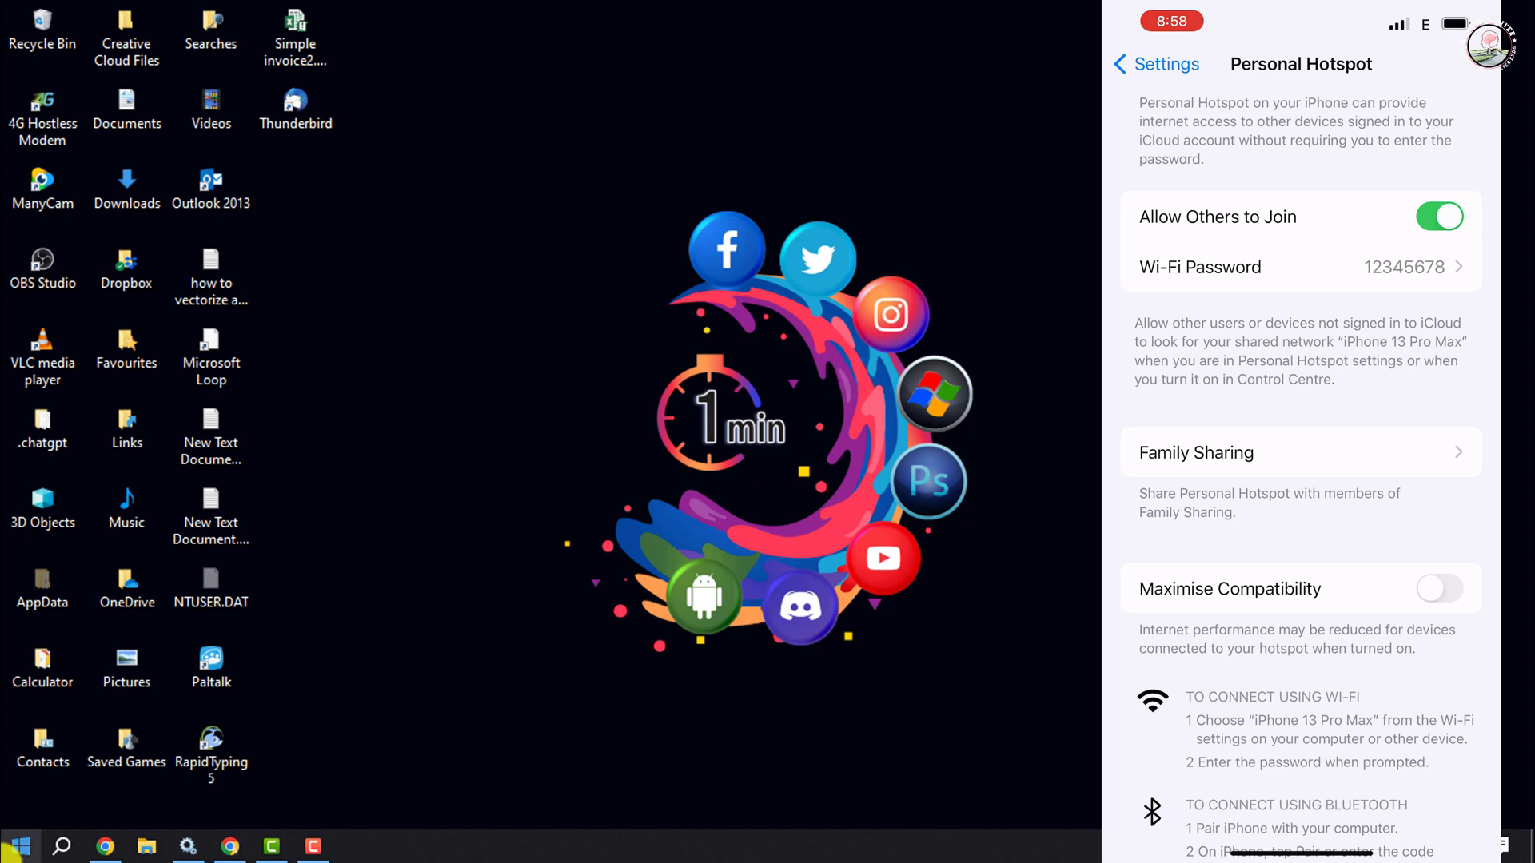
With Personal Hotspot's Allow Others to Join on, open the Windows Start menu.
left_click(17, 847)
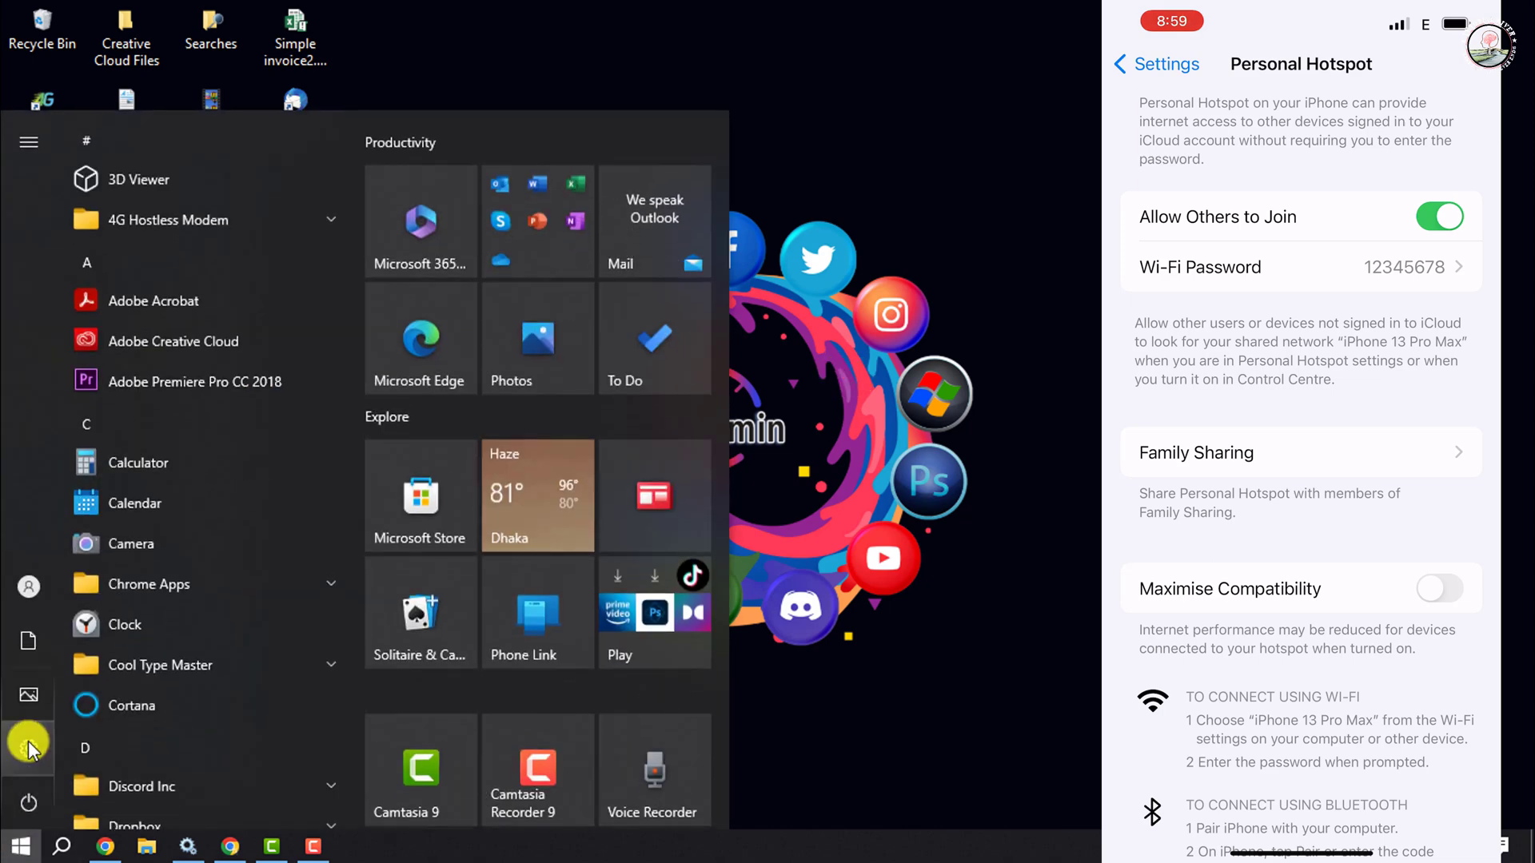
Go from Start to Settings > Network & Internet > WiFi page.
left_click(29, 141)
left_click(32, 746)
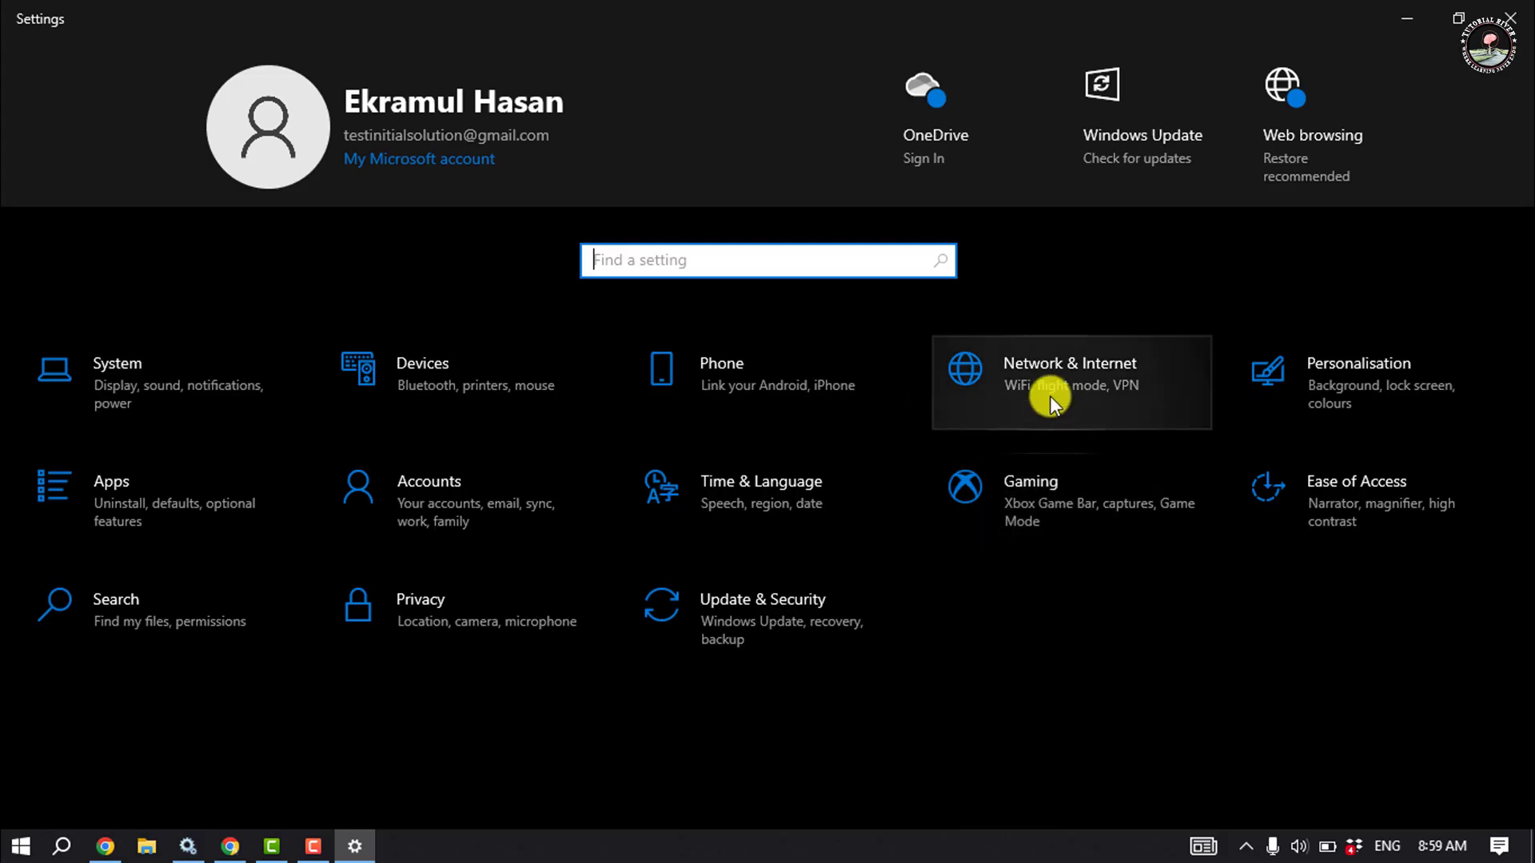
left_click(1049, 396)
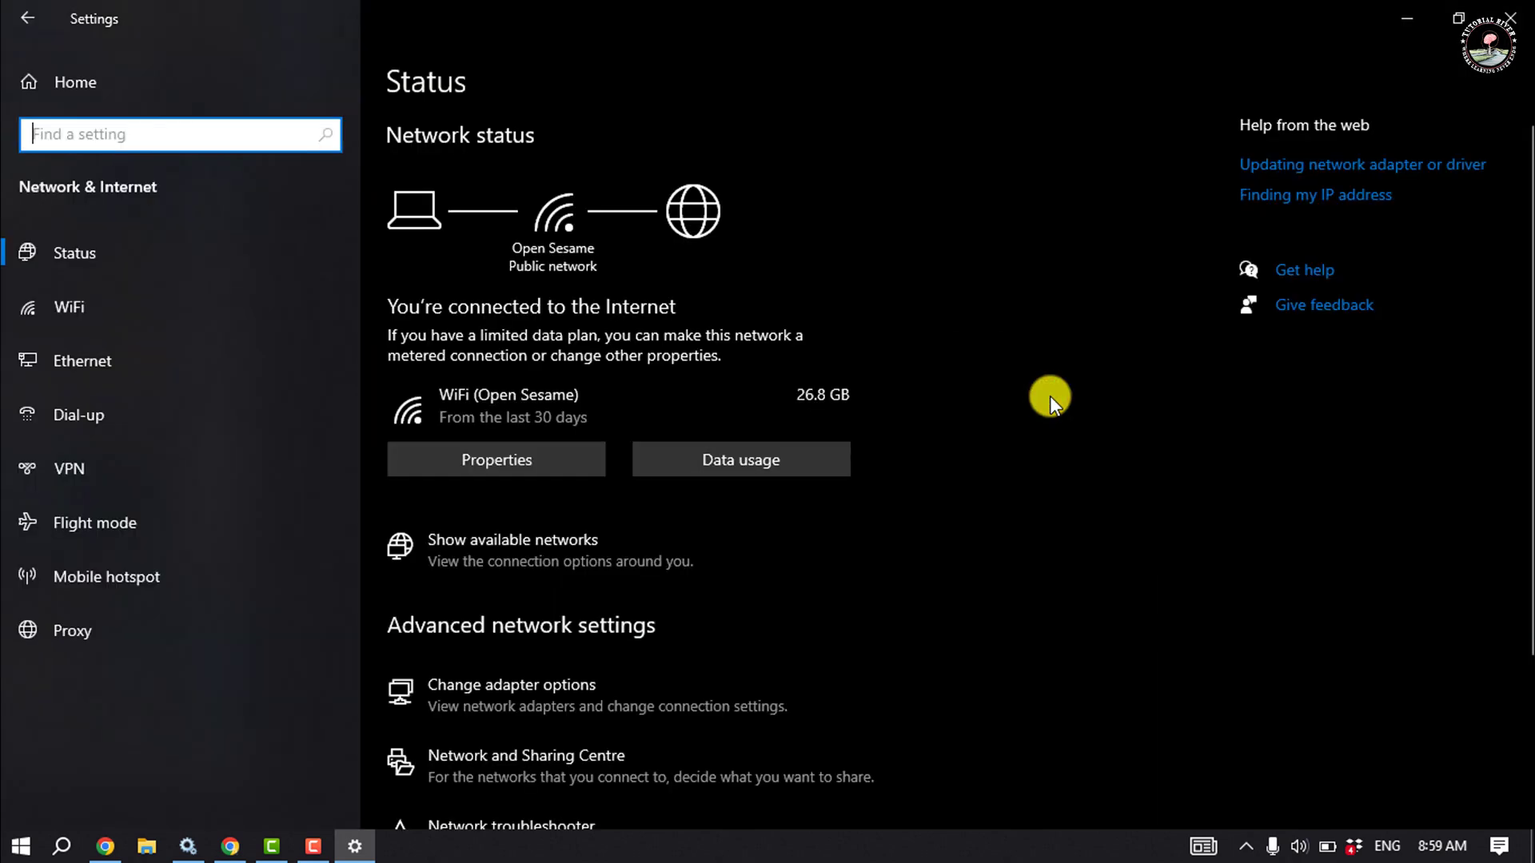
left_click(100, 315)
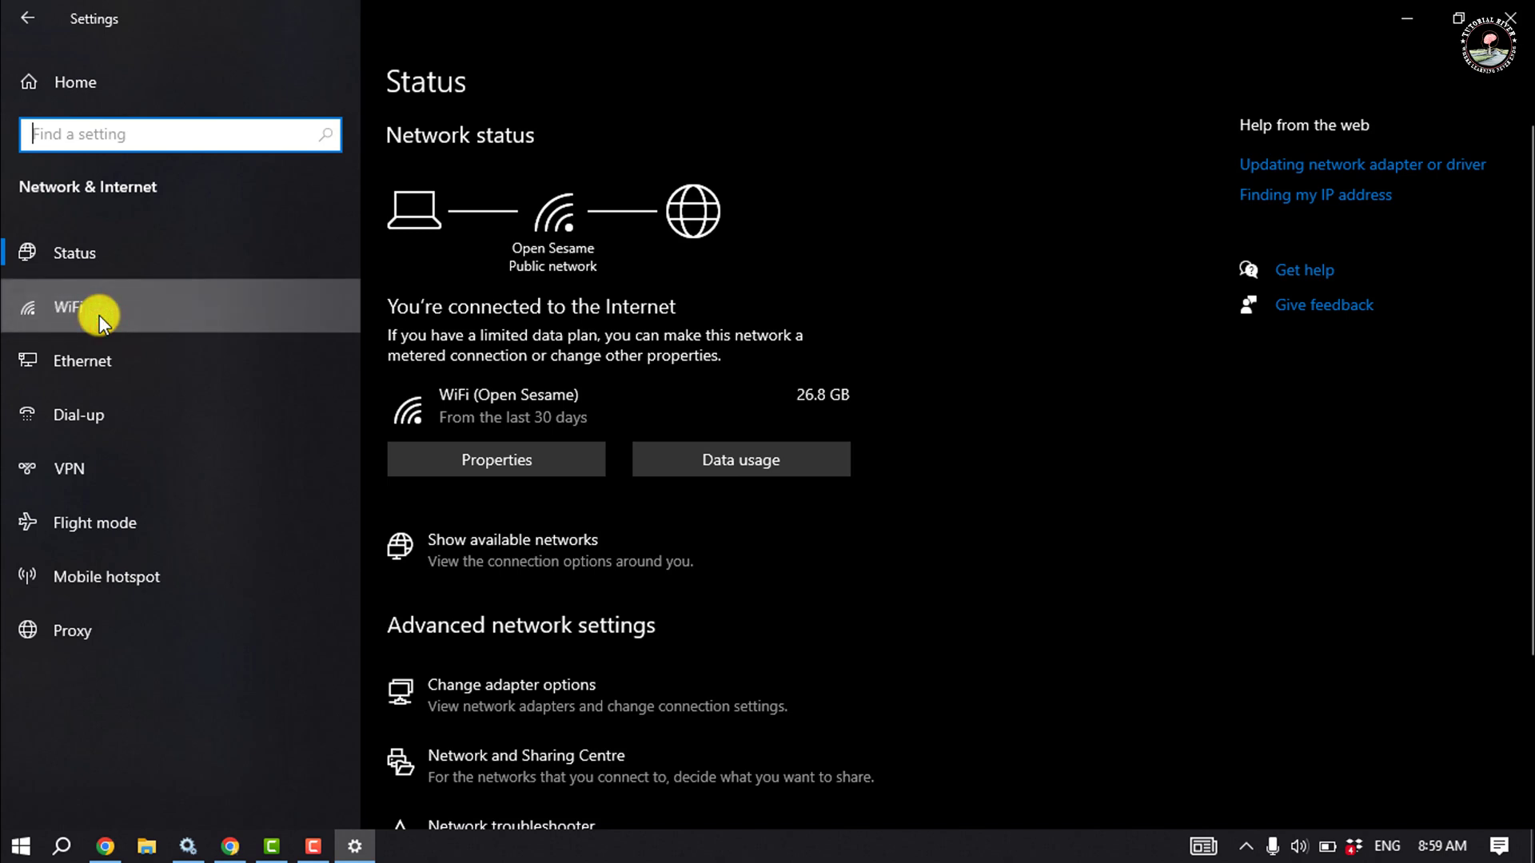
left_click(100, 315)
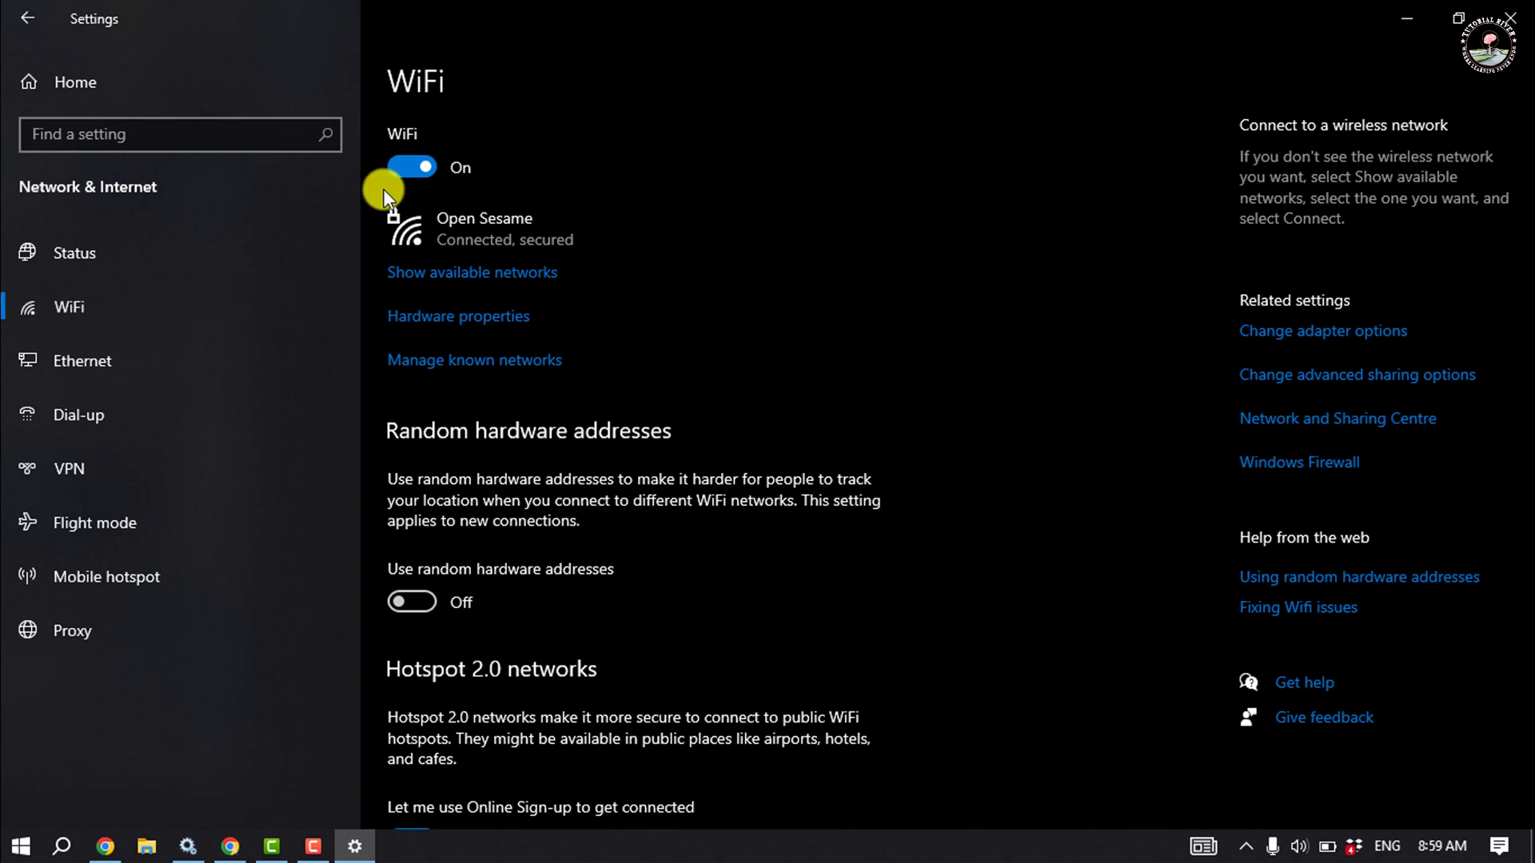
From the available networks list, connect to Open Sesame with Connect automatically kept on.
left_click(454, 276)
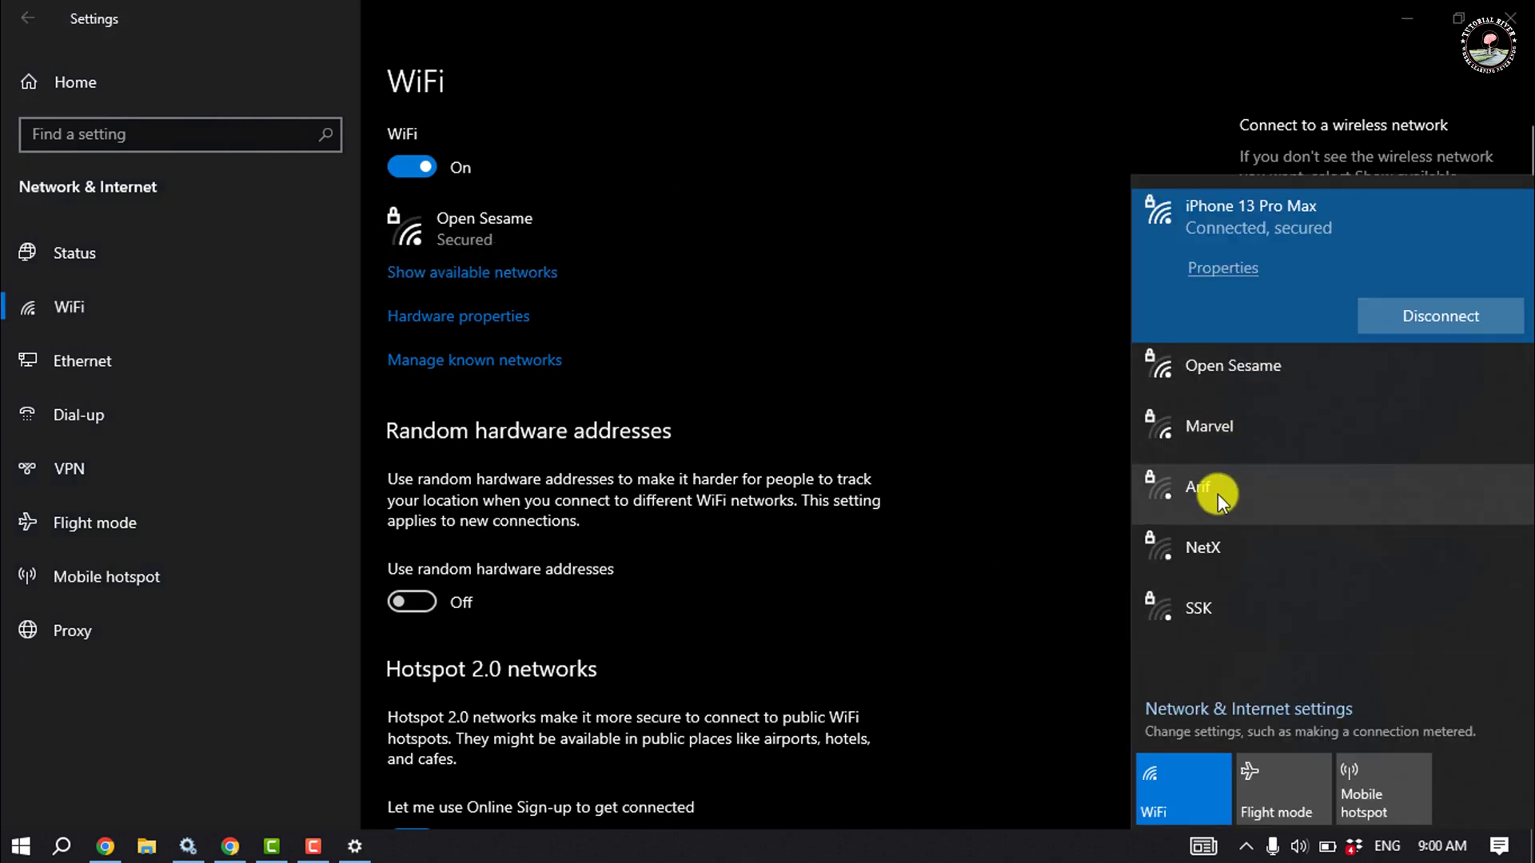
left_click(1238, 379)
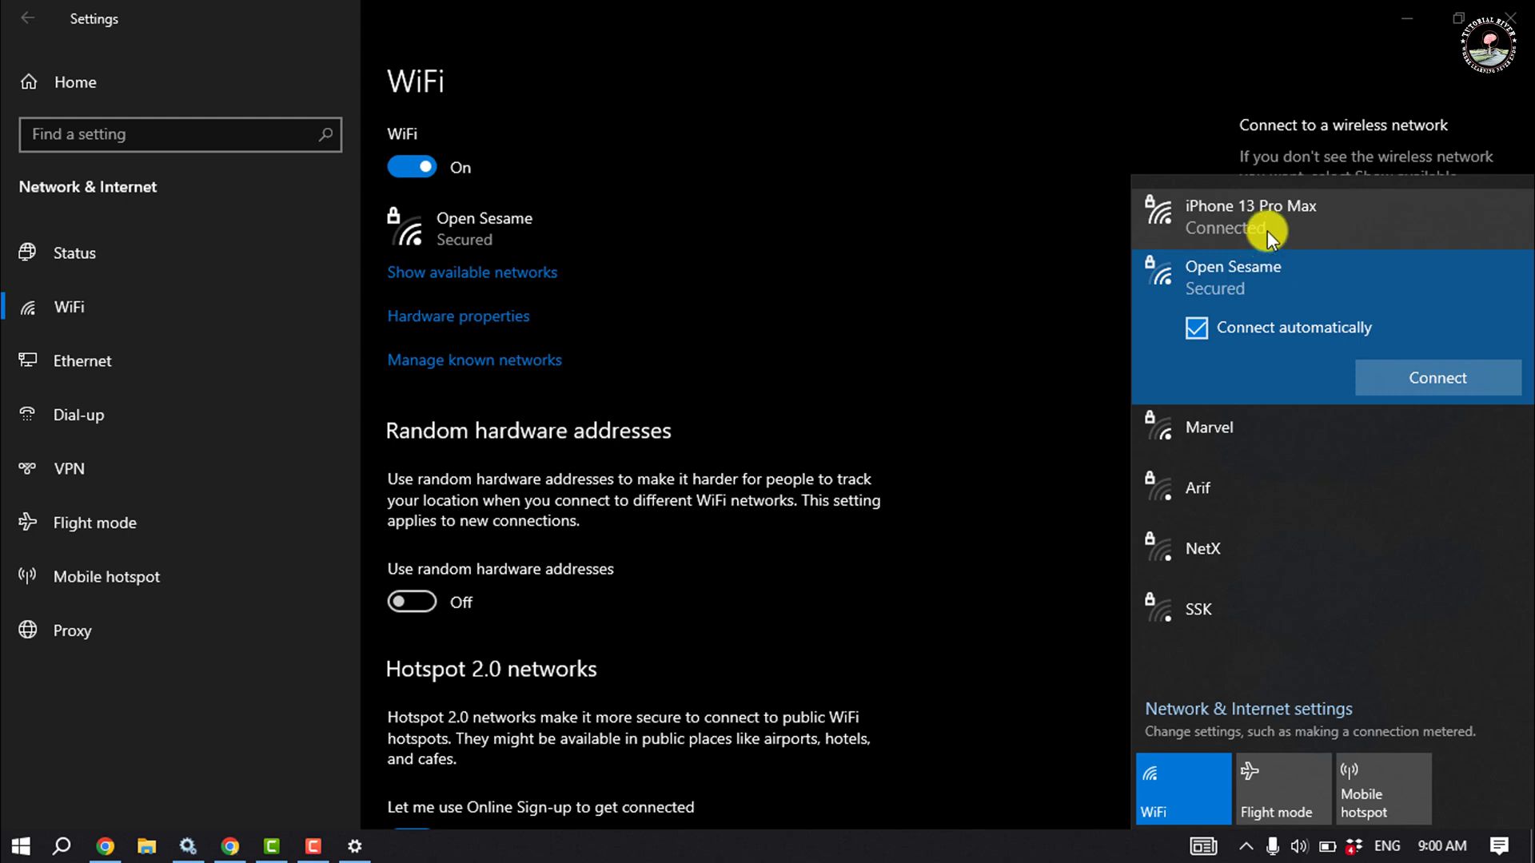
left_click(1405, 378)
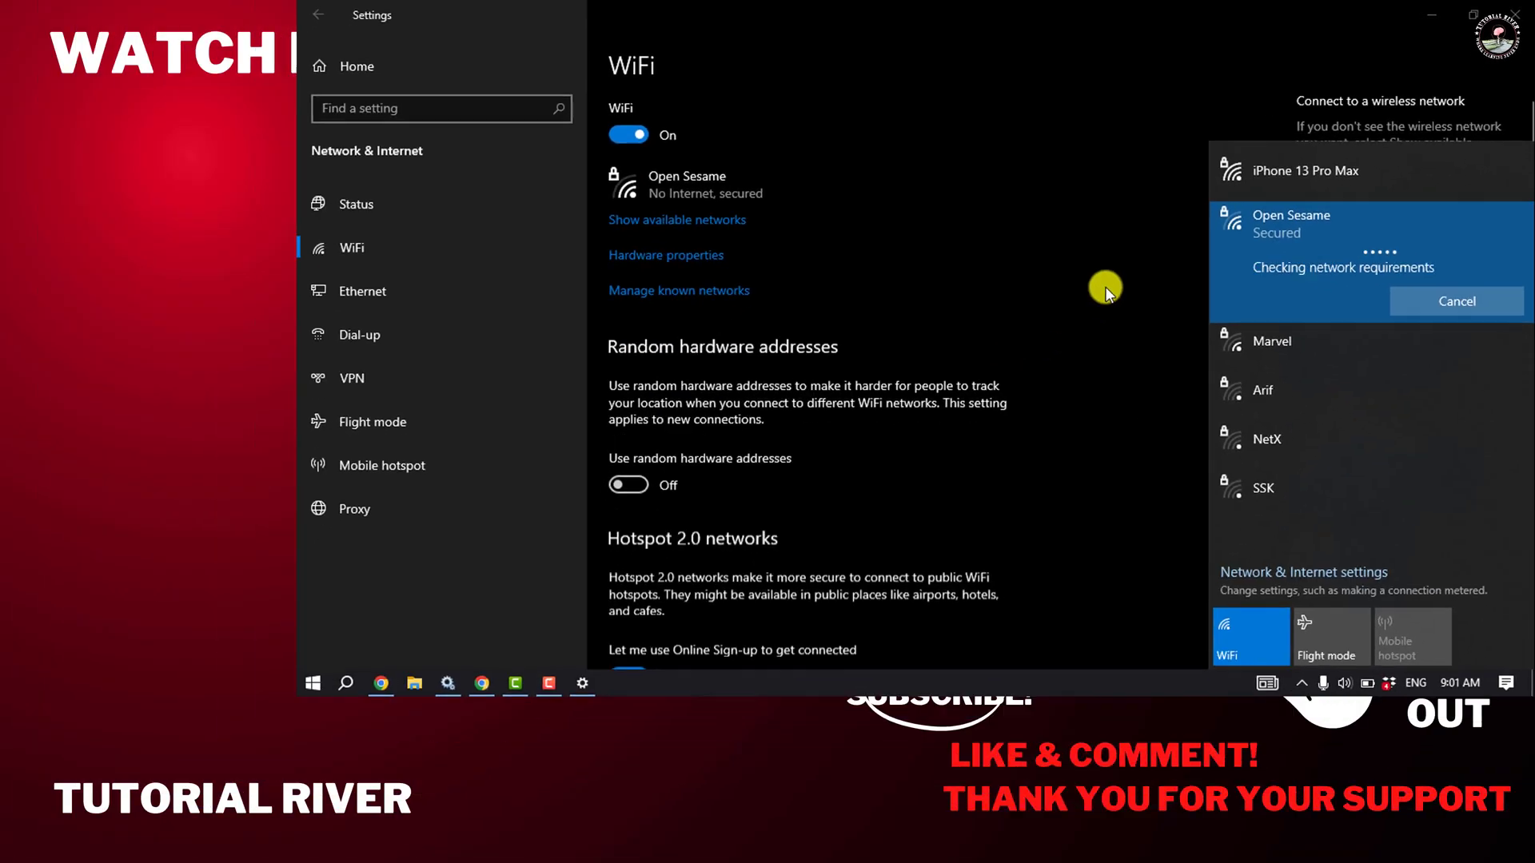